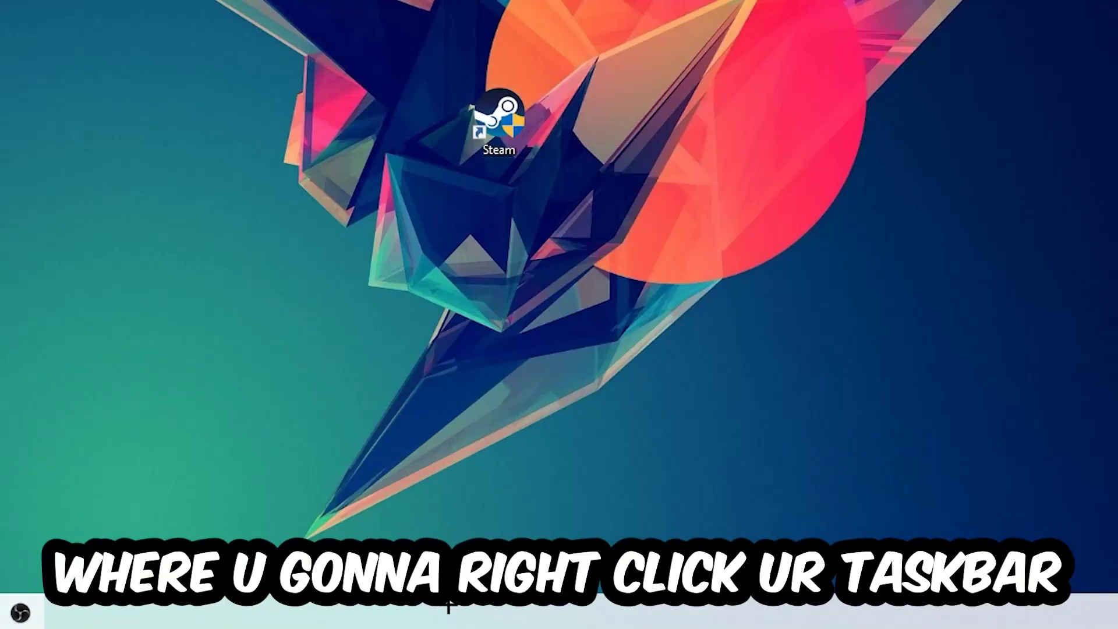
- Open Task Manager from the taskbar menu, maximize it to review processes, then close it
right_click(489, 616)
left_click(506, 539)
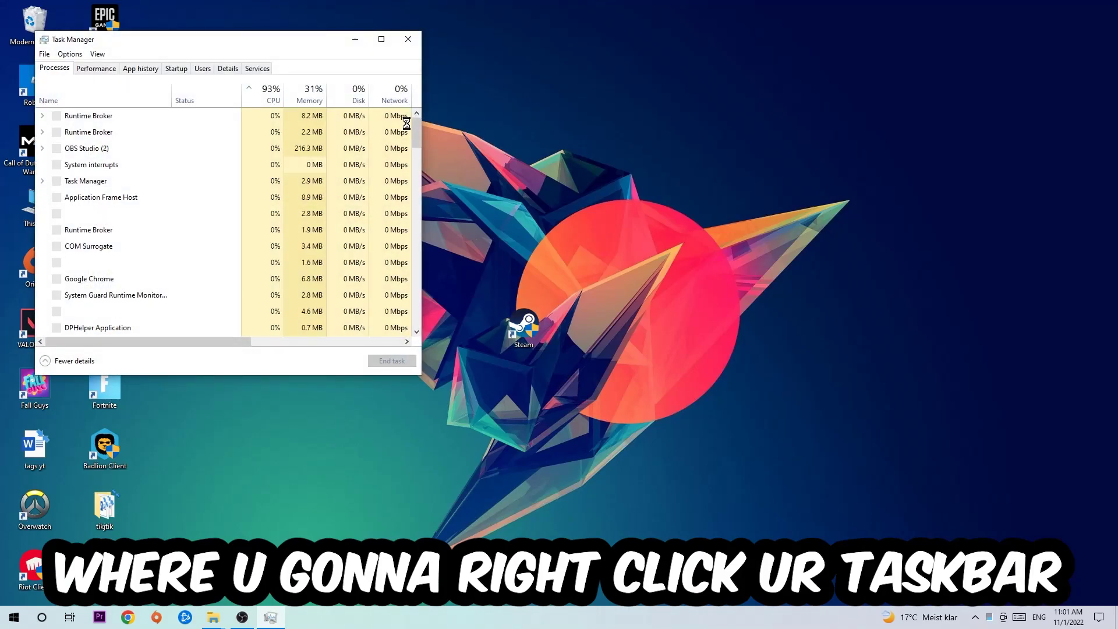
left_click(380, 40)
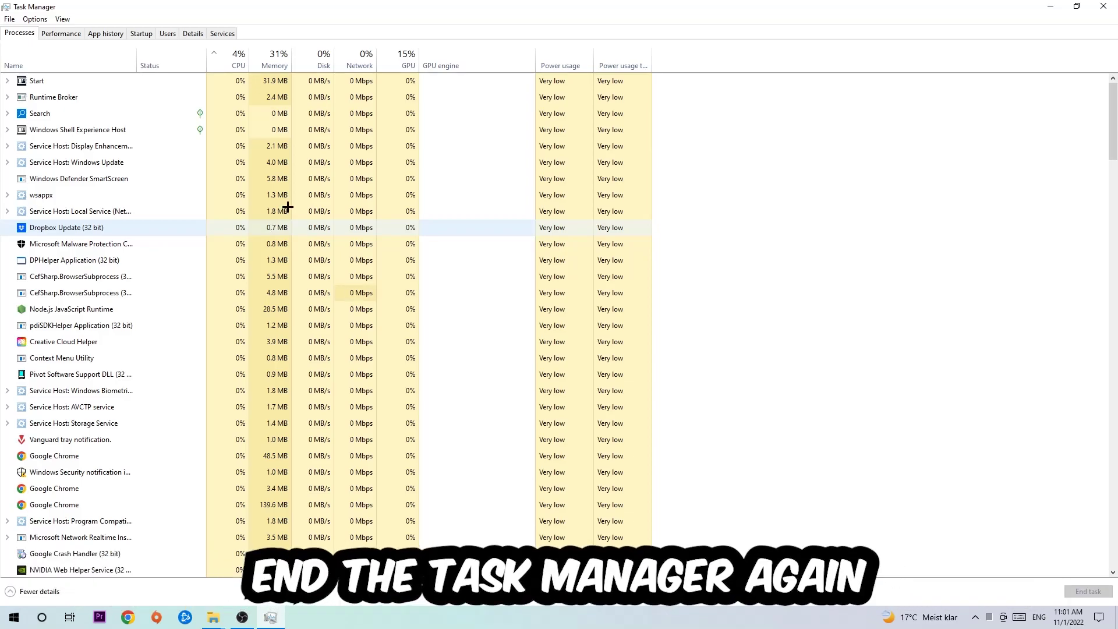
left_click(1103, 6)
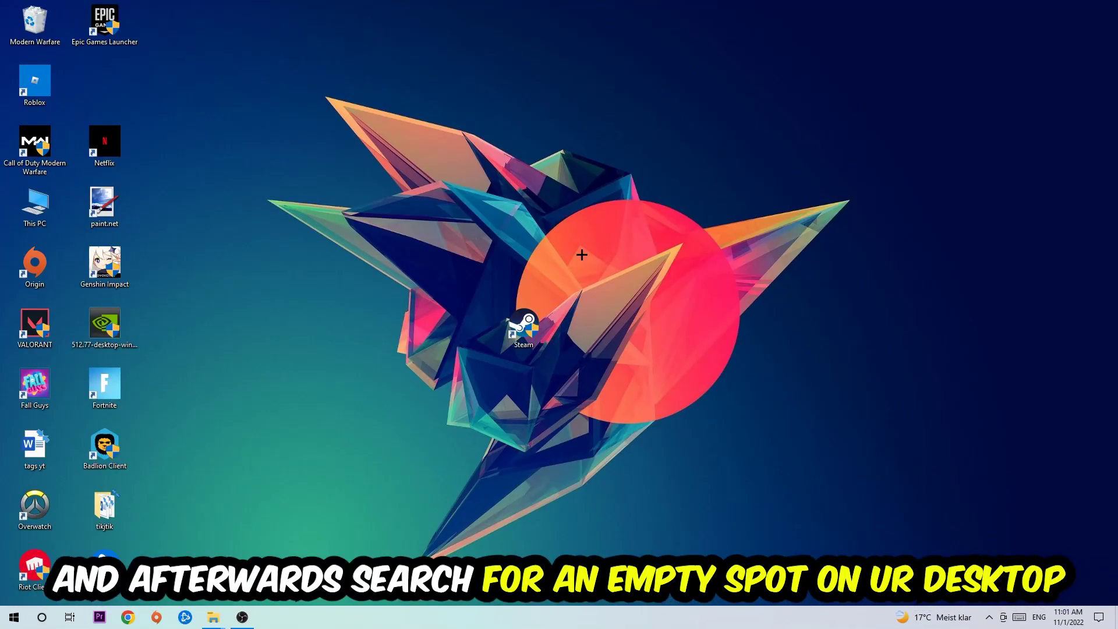
- Keep display scale at 100% and resolution at 1920 × 1080 in Display settings
right_click(719, 154)
mouse_move(481, 127)
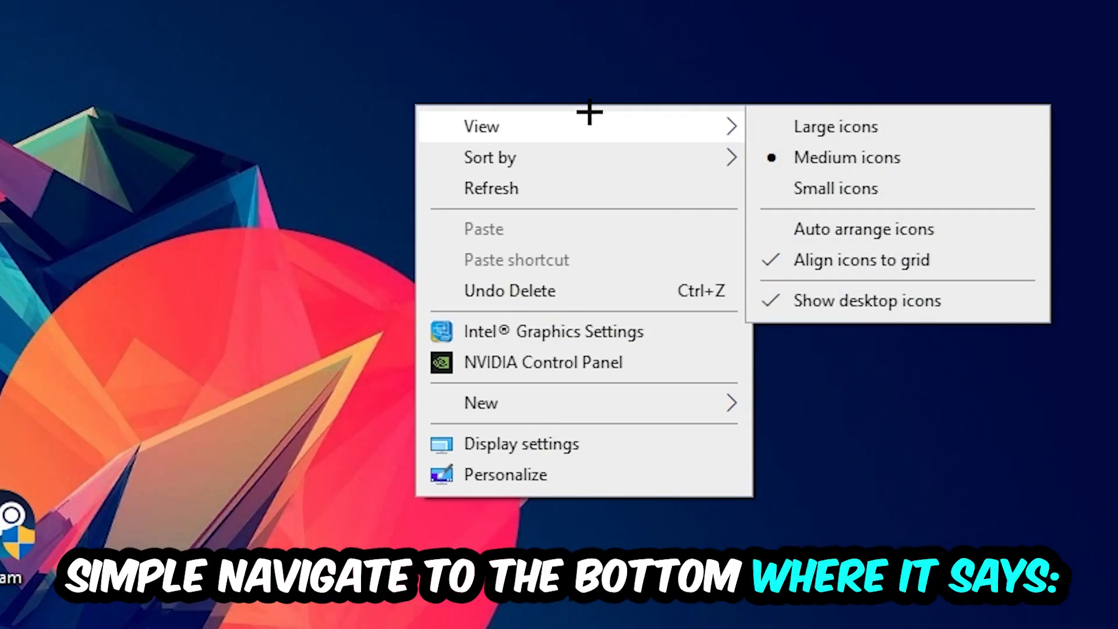
left_click(566, 441)
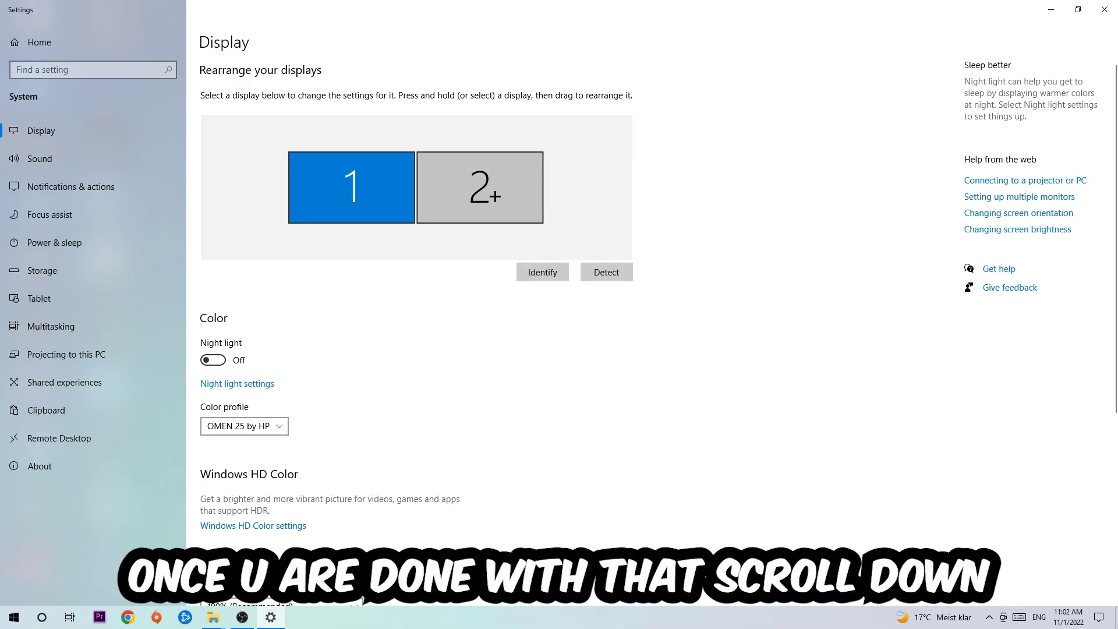
scroll(495, 196, "down", 4)
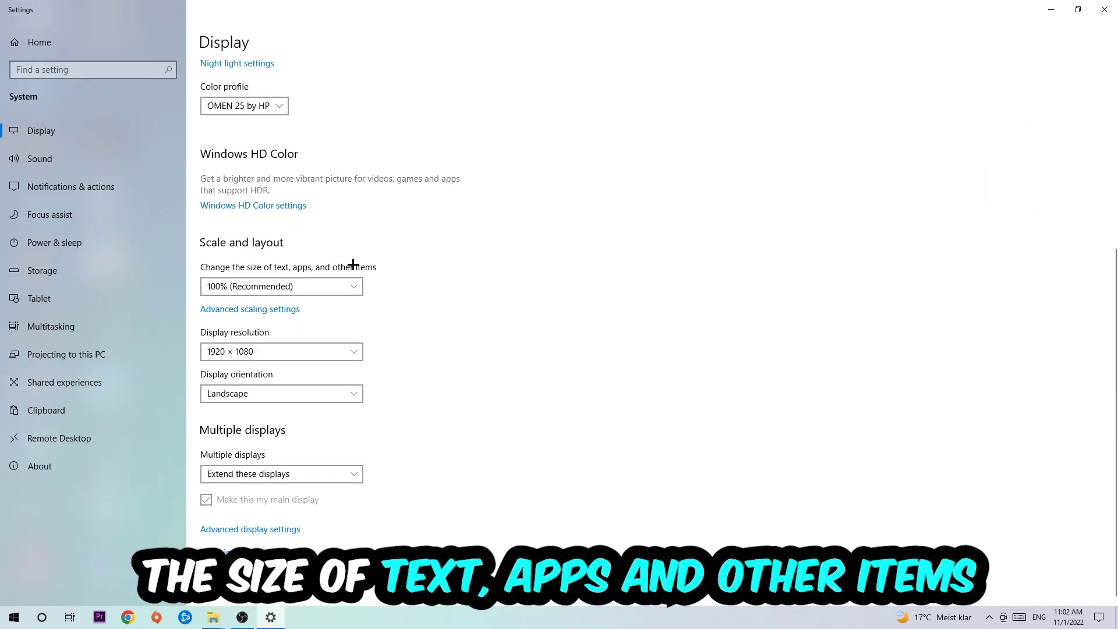
left_click(354, 286)
left_click(429, 233)
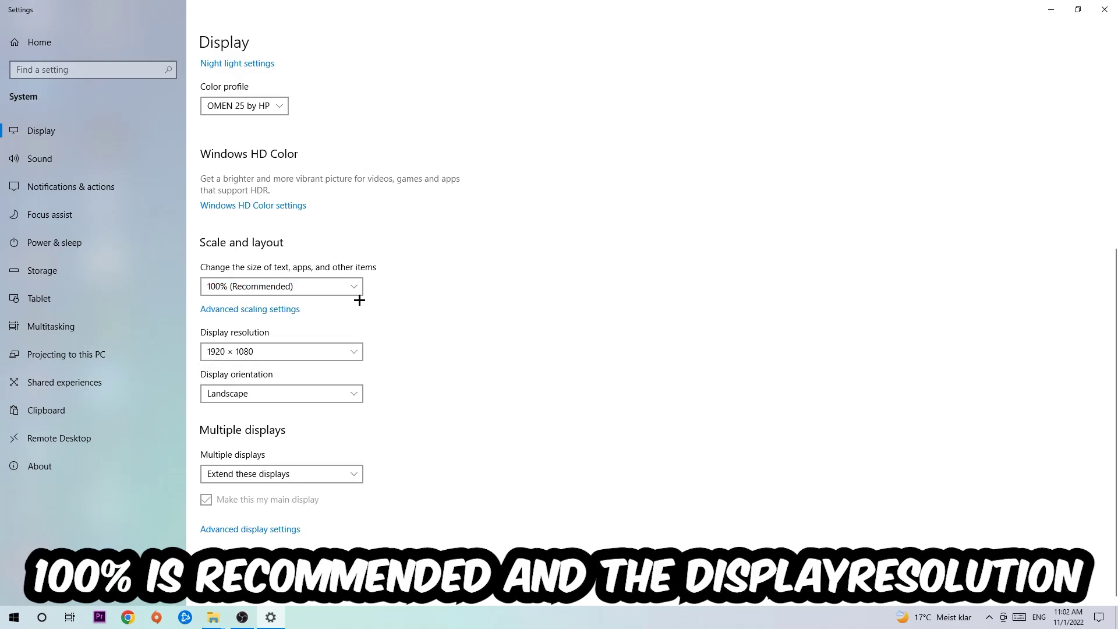
left_click(304, 351)
left_click(415, 287)
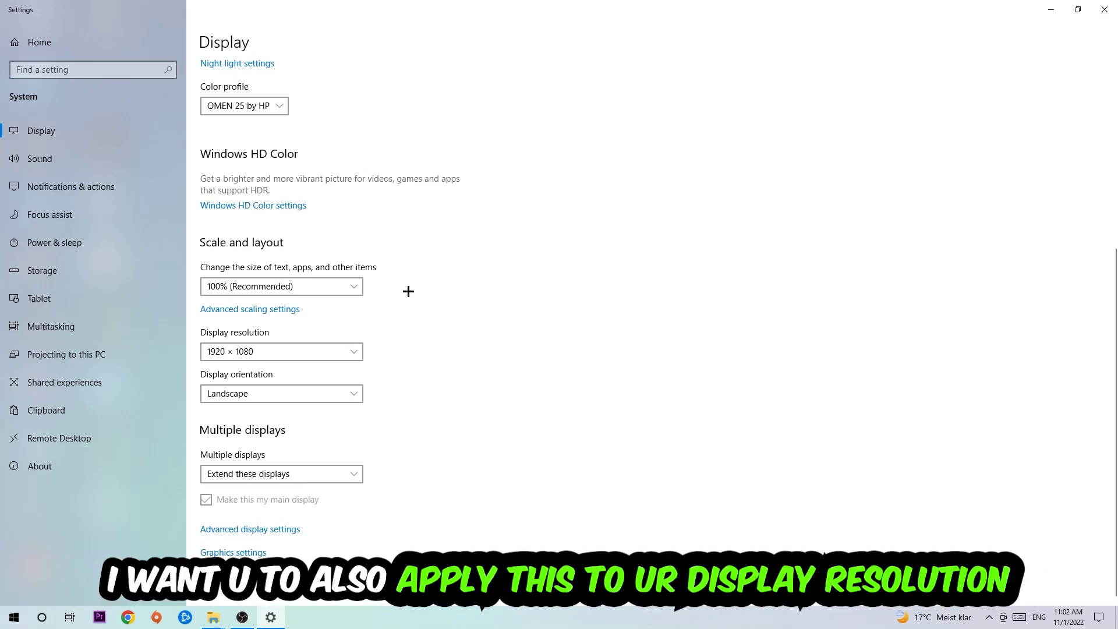
- Close Display settings and reach Update & Security through Start's Settings gear
left_click(1104, 9)
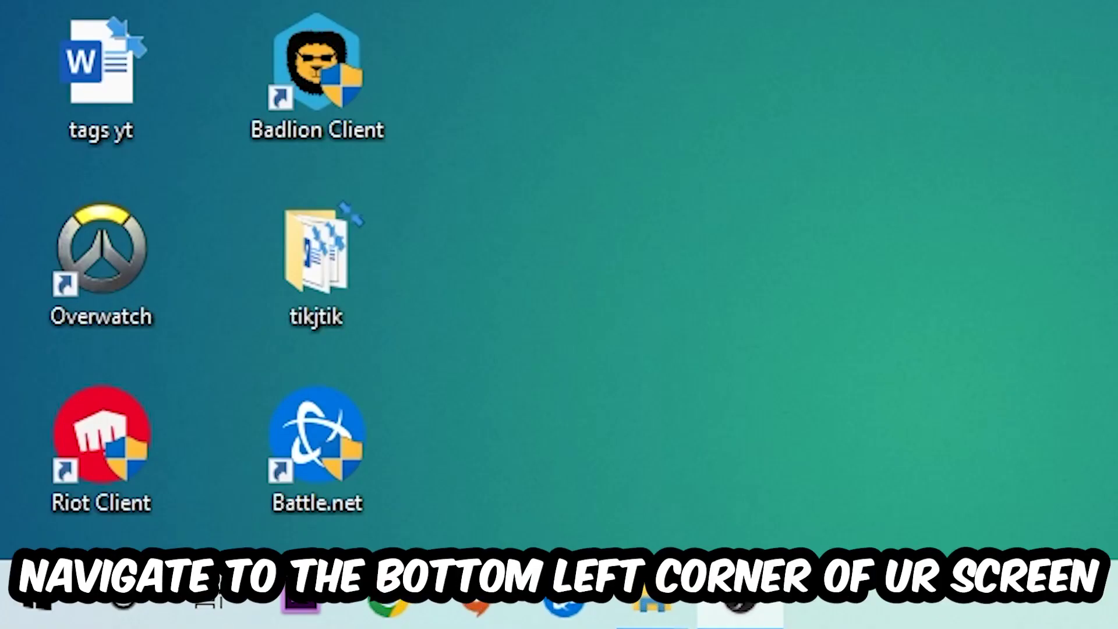
left_click(34, 603)
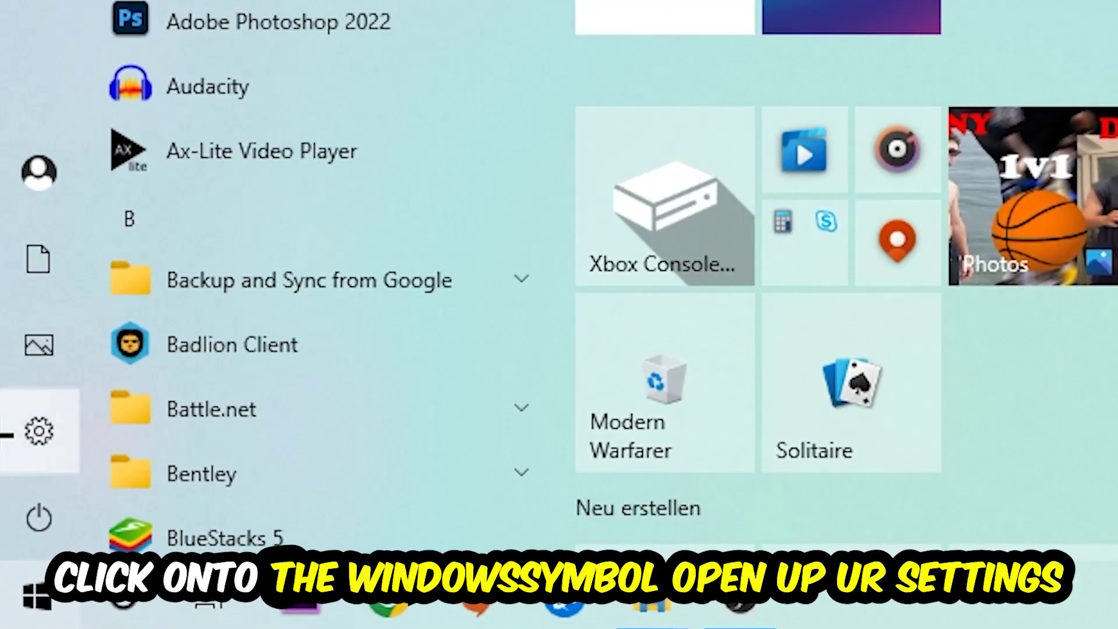
left_click(38, 431)
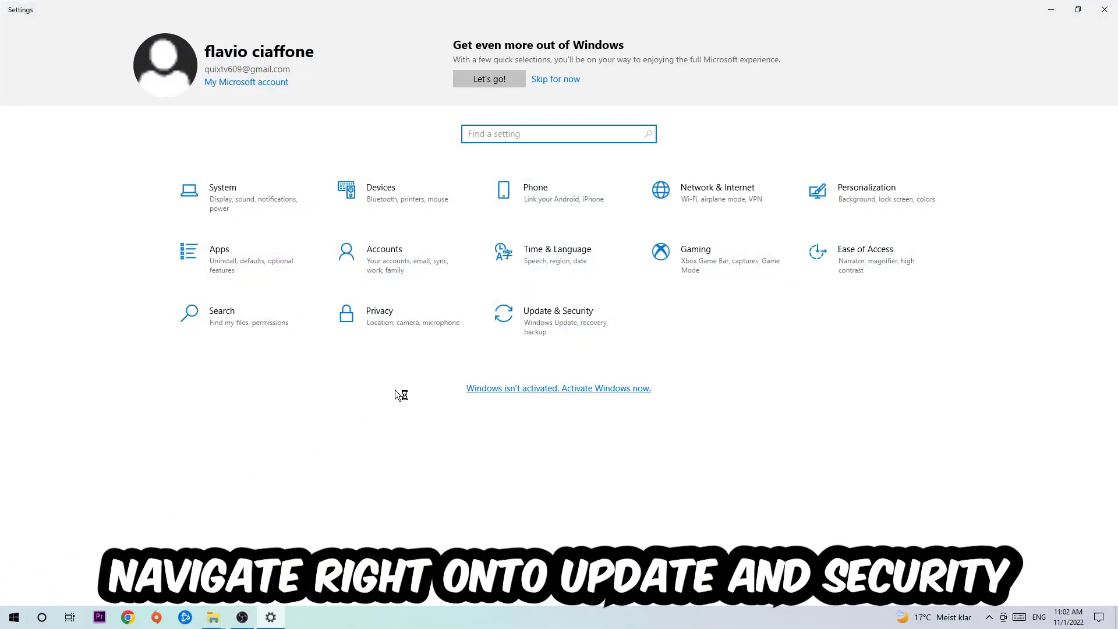
left_click(541, 319)
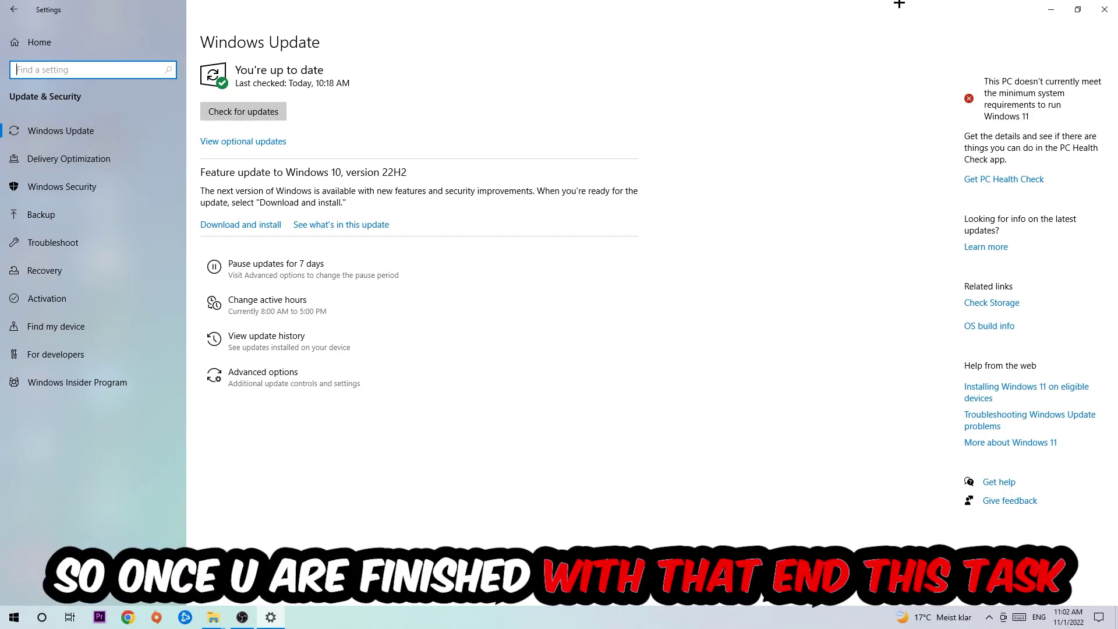
- Close Windows Update and drag the NVIDIA driver installer icon to the desktop centre
left_click(1104, 10)
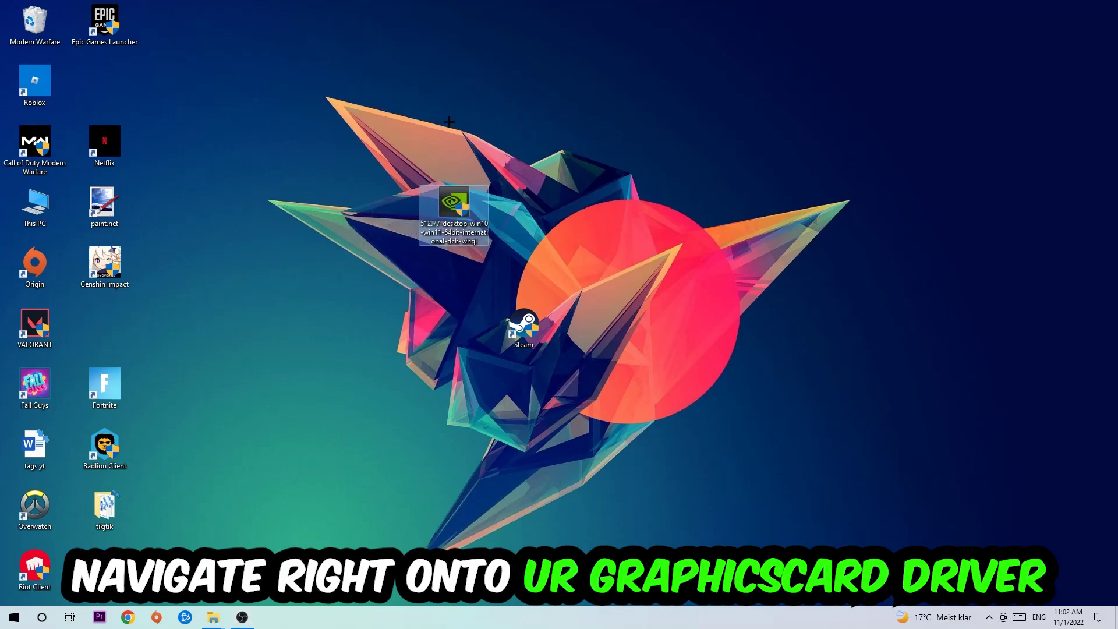
mouse_move(104, 325)
left_mouse_down()
mouse_move(594, 210)
mouse_move(454, 210)
left_mouse_up()
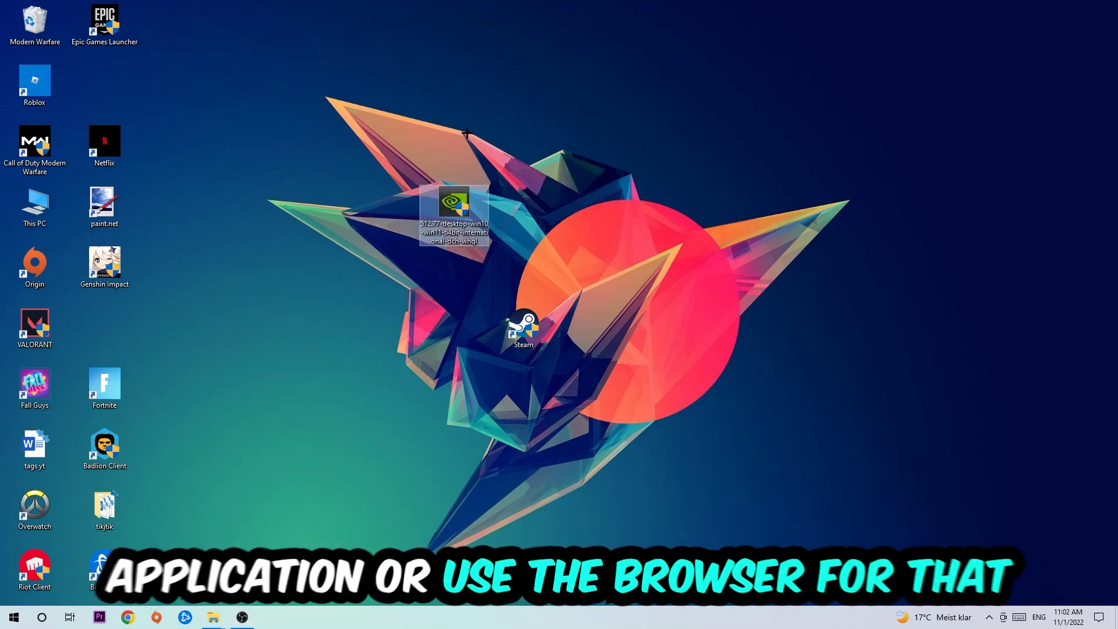